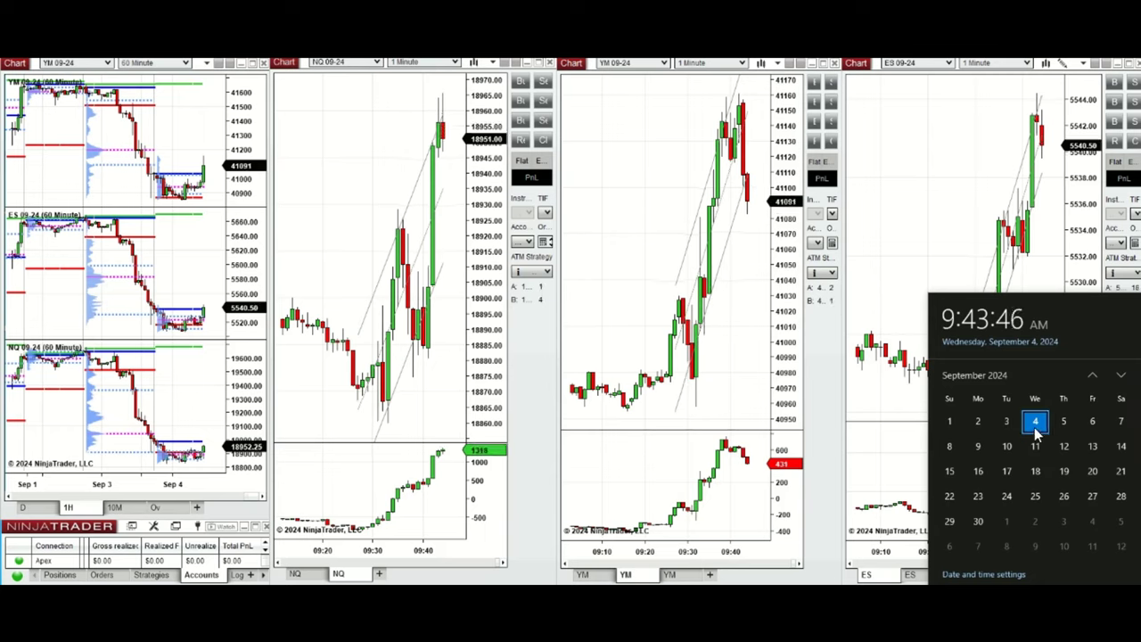
Switch the multi-index chart window from 60-minute to 10-minute charts and view the accounts available for NQ trading
left_click(423, 403)
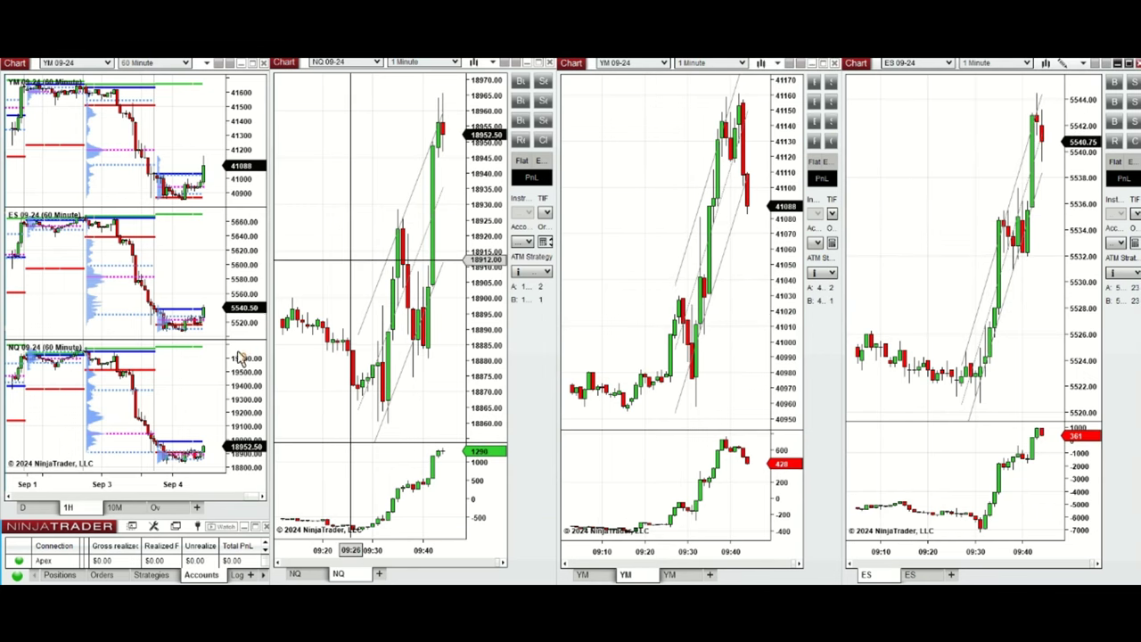
mouse_move(178, 484)
left_mouse_down()
mouse_move(128, 481)
mouse_move(164, 479)
left_mouse_up()
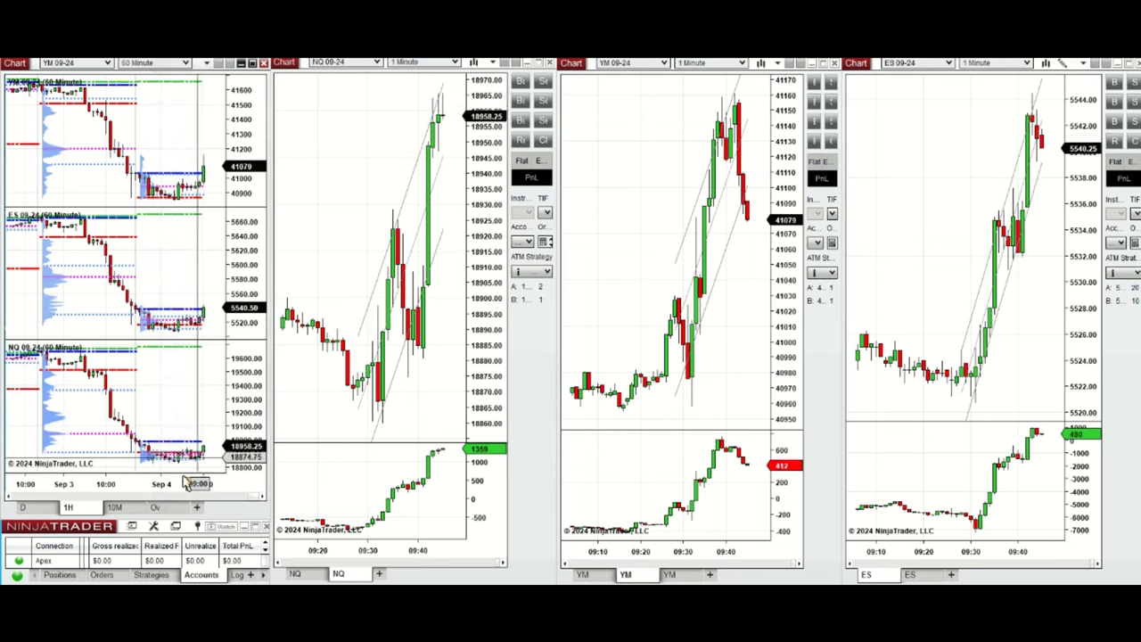
left_click(114, 508)
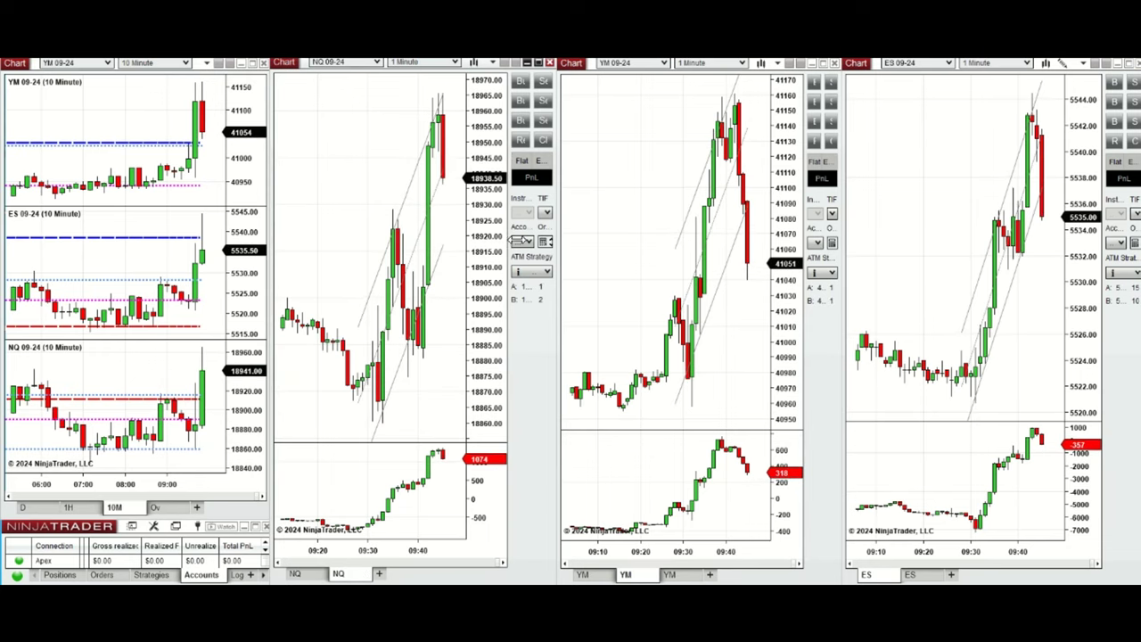
left_click(527, 242)
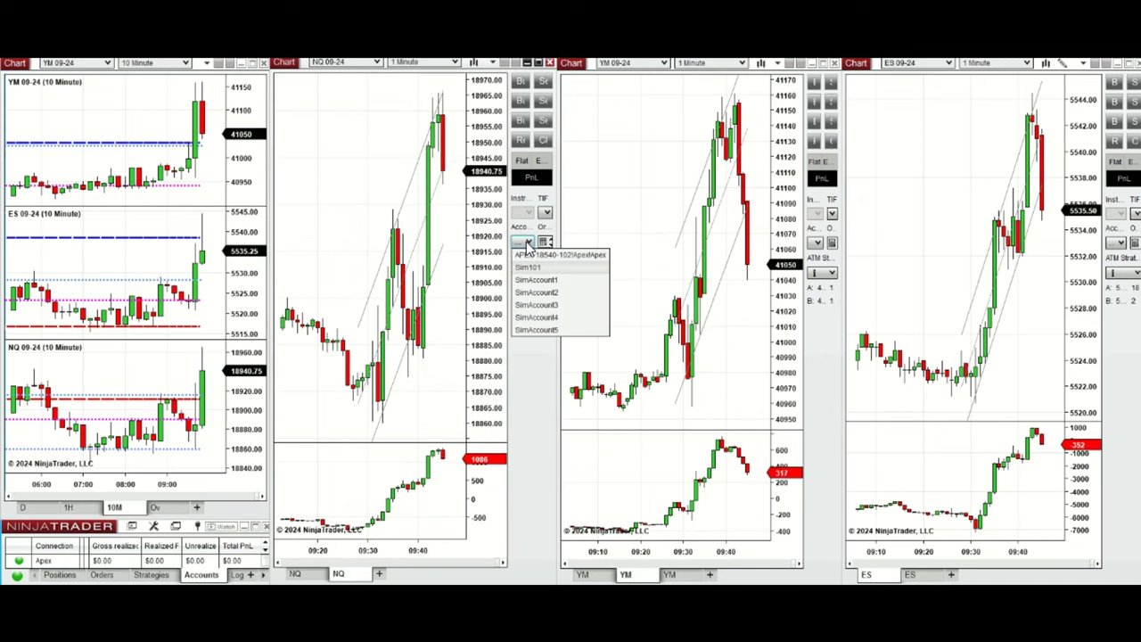
left_click(527, 242)
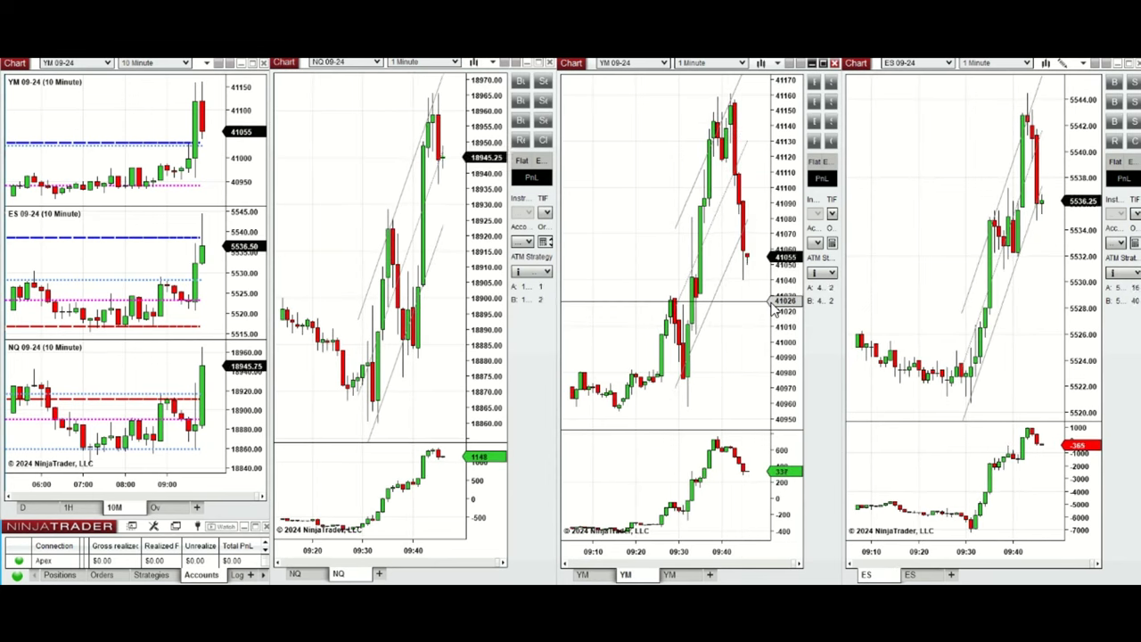
Buy one contract each of YM, ES and NQ at market from their 1-minute charts
left_click(815, 82)
left_click(1054, 301)
key("ctrl+b")
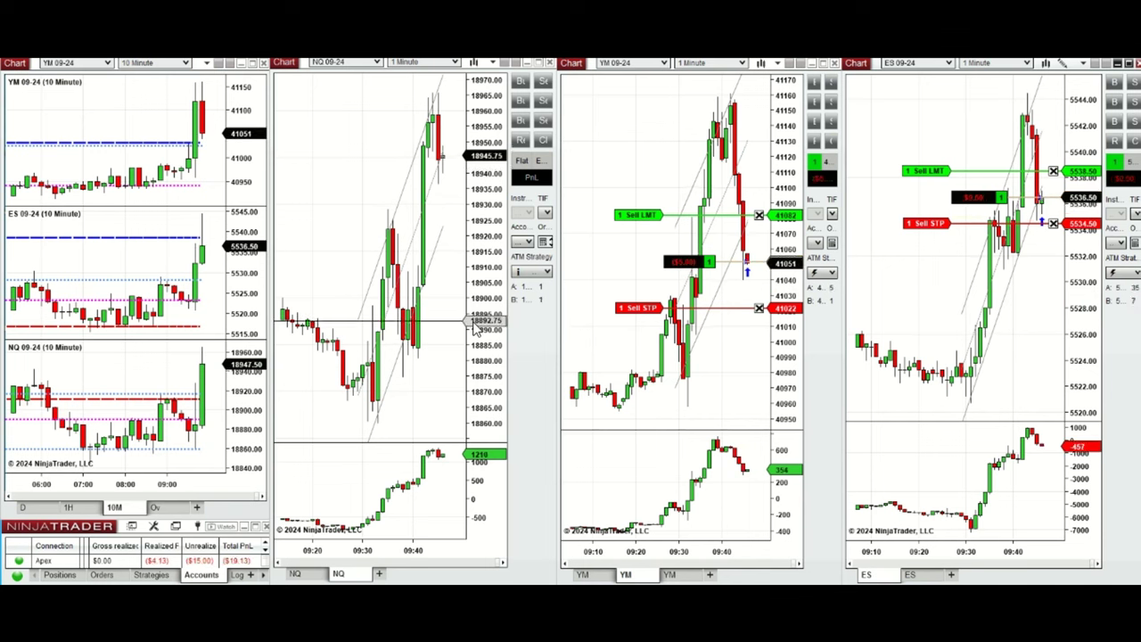
left_click(473, 323)
key("ctrl+b")
Adjust the protective stops on the open YM and NQ positions, placing the NQ stop at 18898.00
left_click_drag(641, 309, 640, 408)
left_click_drag(346, 253, 349, 304)
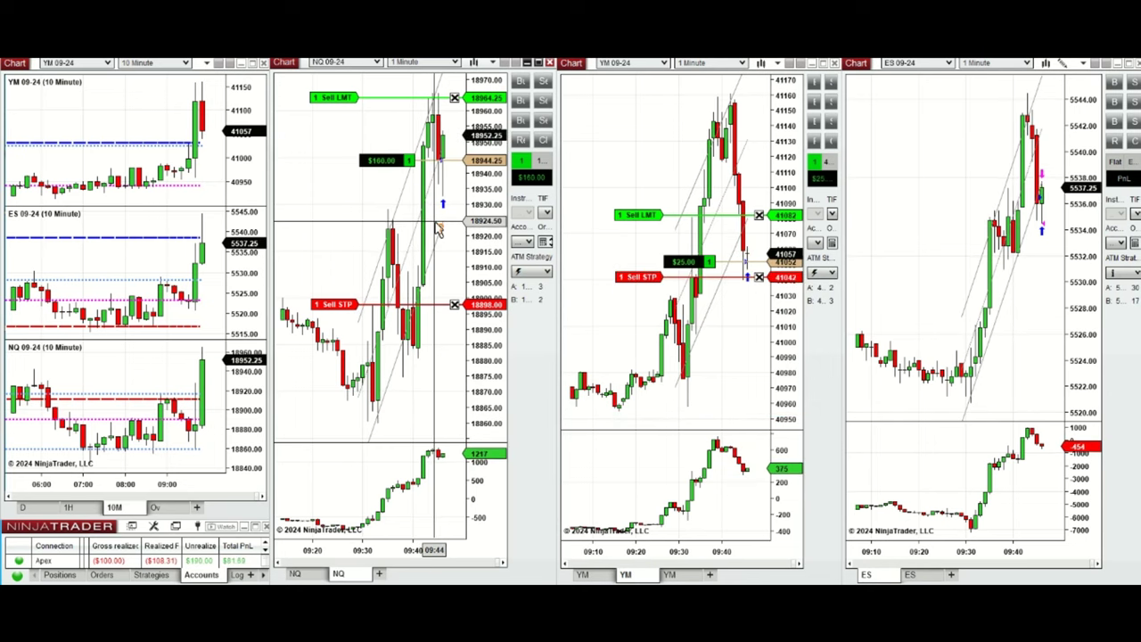
key("ctrl+c")
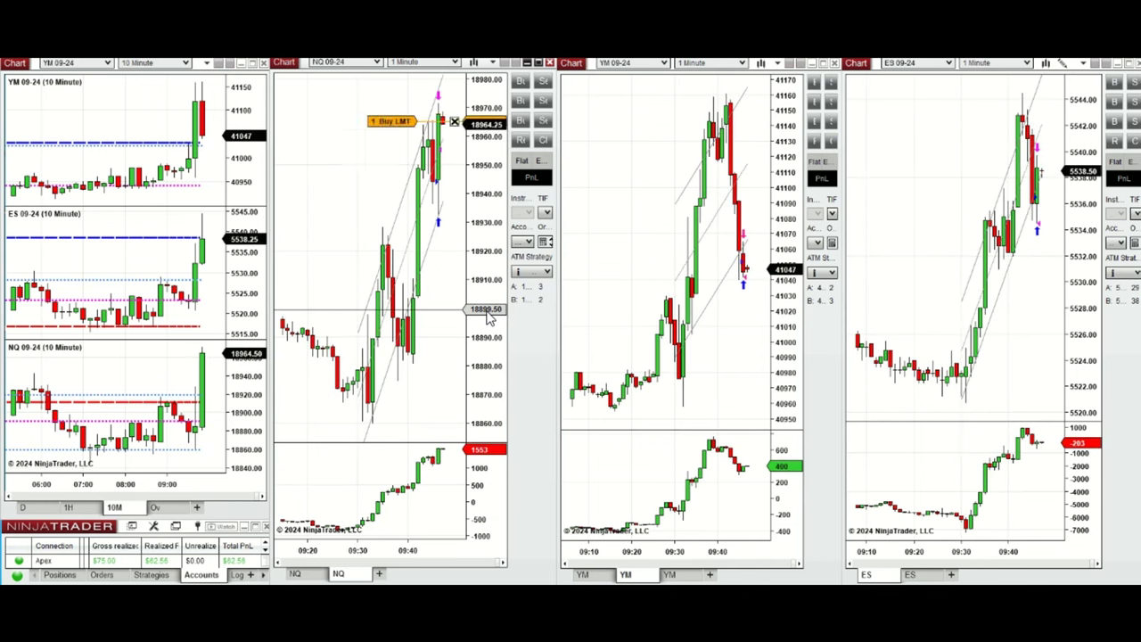
Move the new NQ position's stop to 18925.00 and buy one contract each of YM and ES at market
left_click_drag(346, 187, 355, 248)
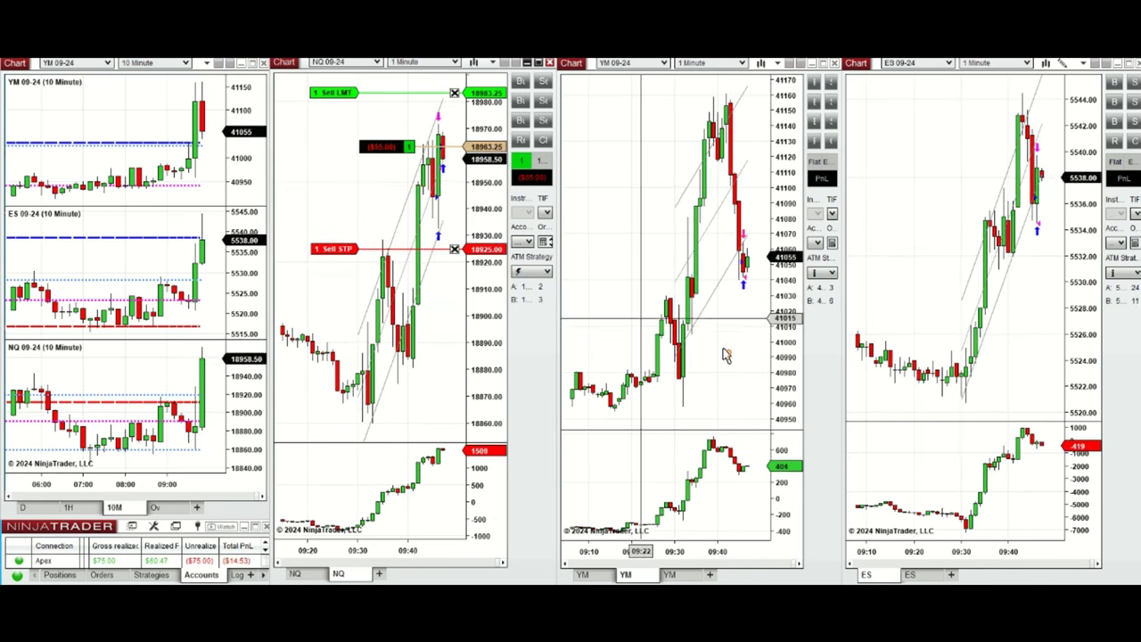
left_click(721, 353)
left_click(1045, 321)
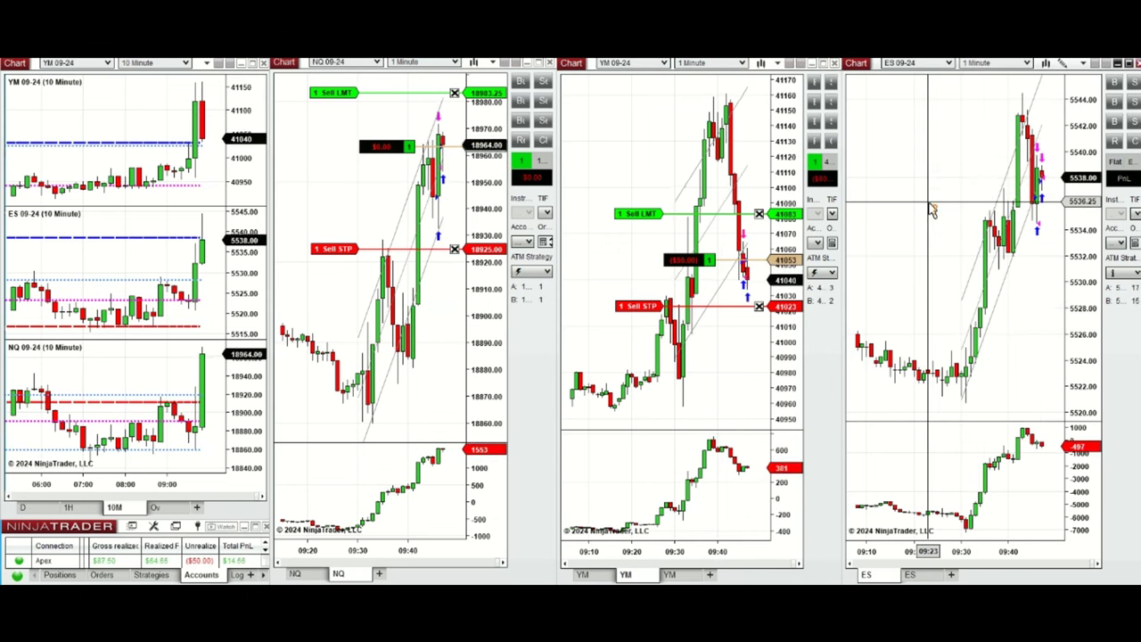
key("ctrl+b")
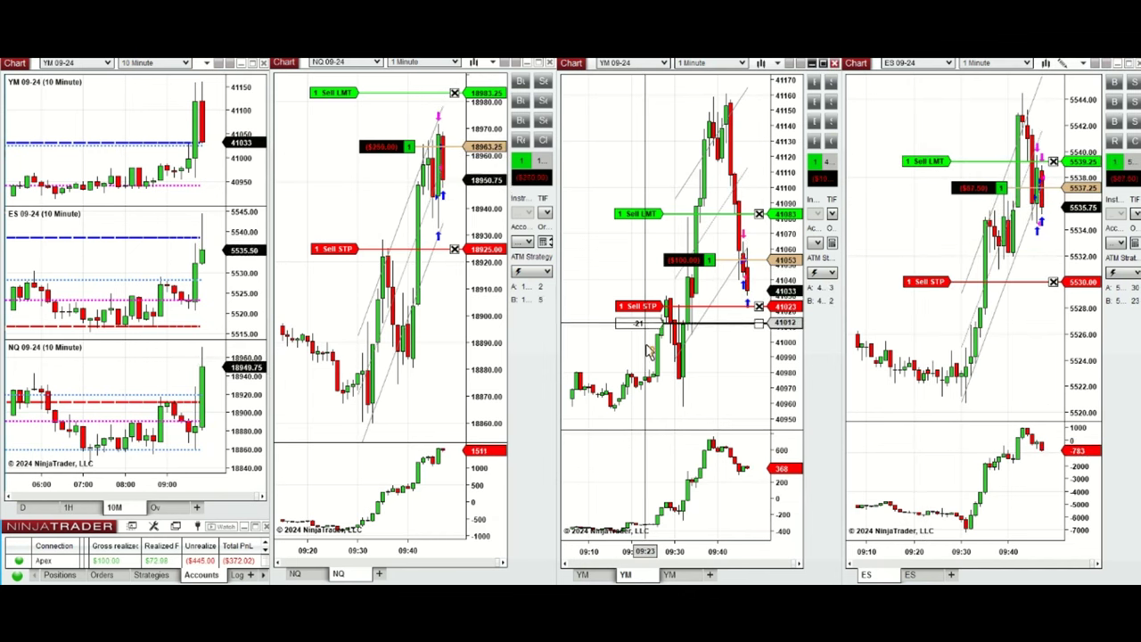
Lower the YM stop to 40973 and add a one-contract YM buy MIT order at 41013
left_click_drag(652, 393, 654, 390)
right_click(760, 330)
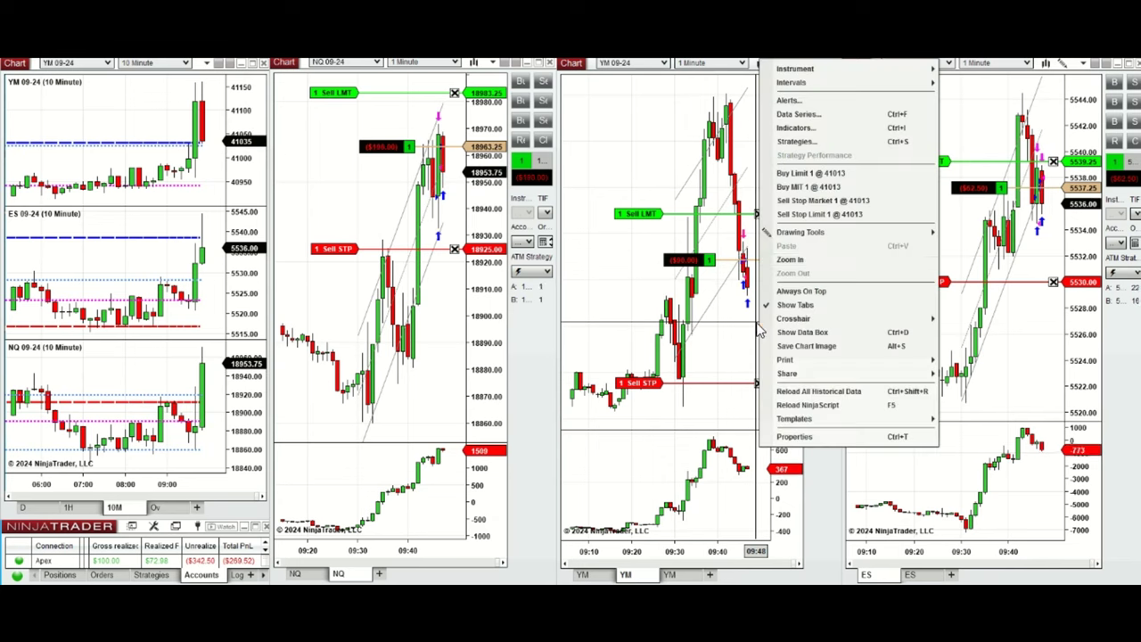
left_click(812, 187)
Add a one-contract NQ buy limit order at 18944.75 and lower the NQ stop to 18922.25
right_click(463, 204)
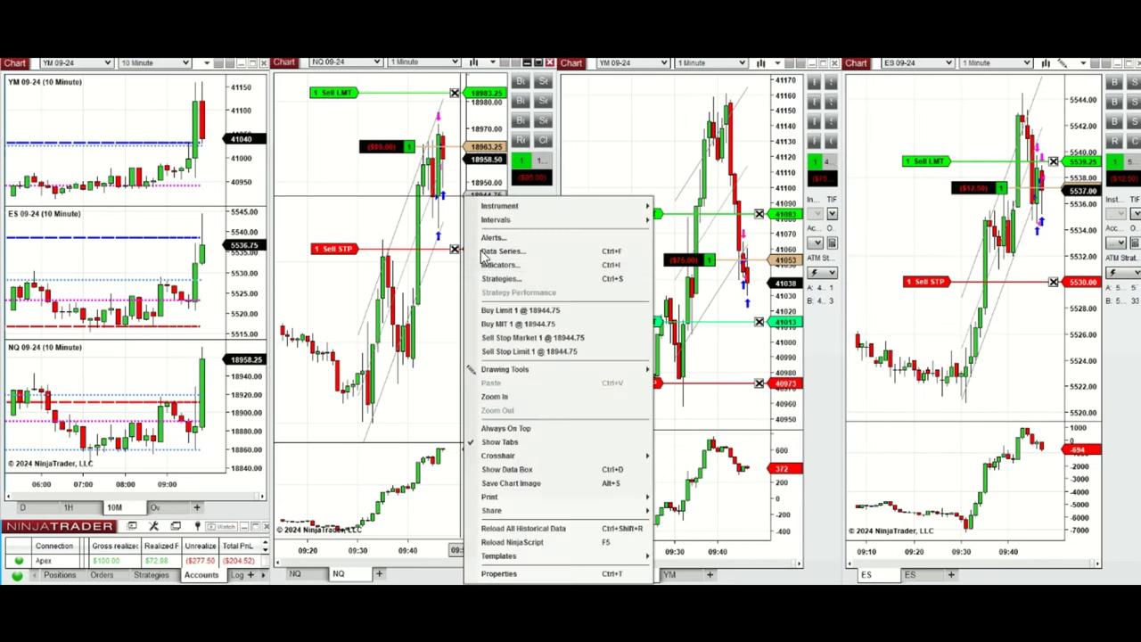
left_click(536, 308)
left_click_drag(347, 253, 349, 259)
Raise the ES profit target to 5540.75 and add a one-contract NQ sell limit order at 18969.75
left_click_drag(939, 171, 937, 150)
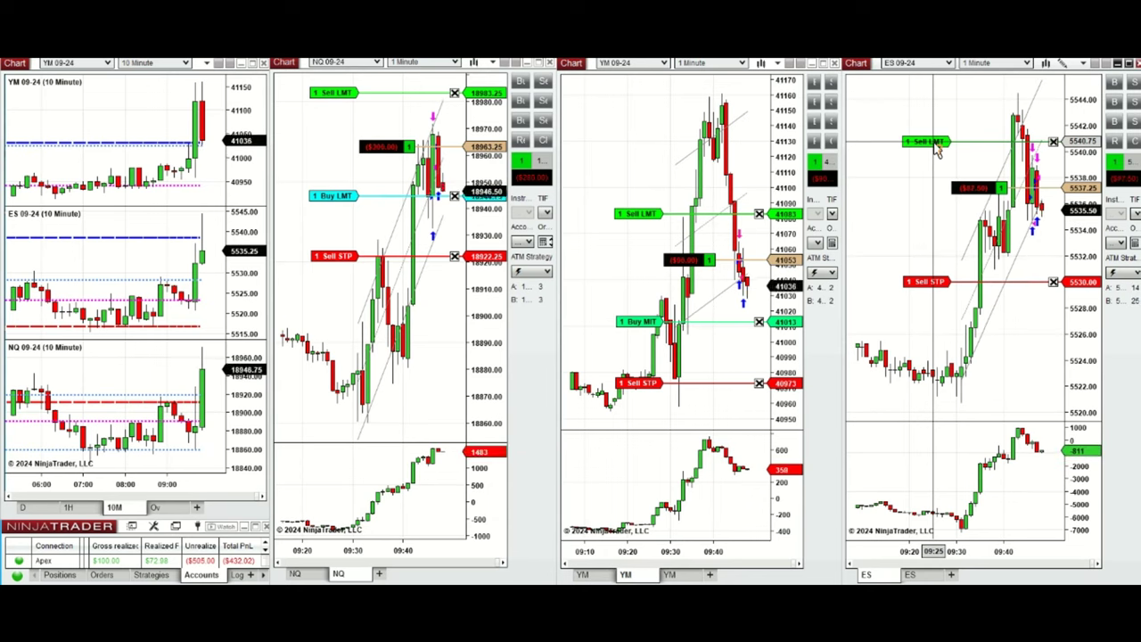
right_click(380, 136)
left_click(488, 219)
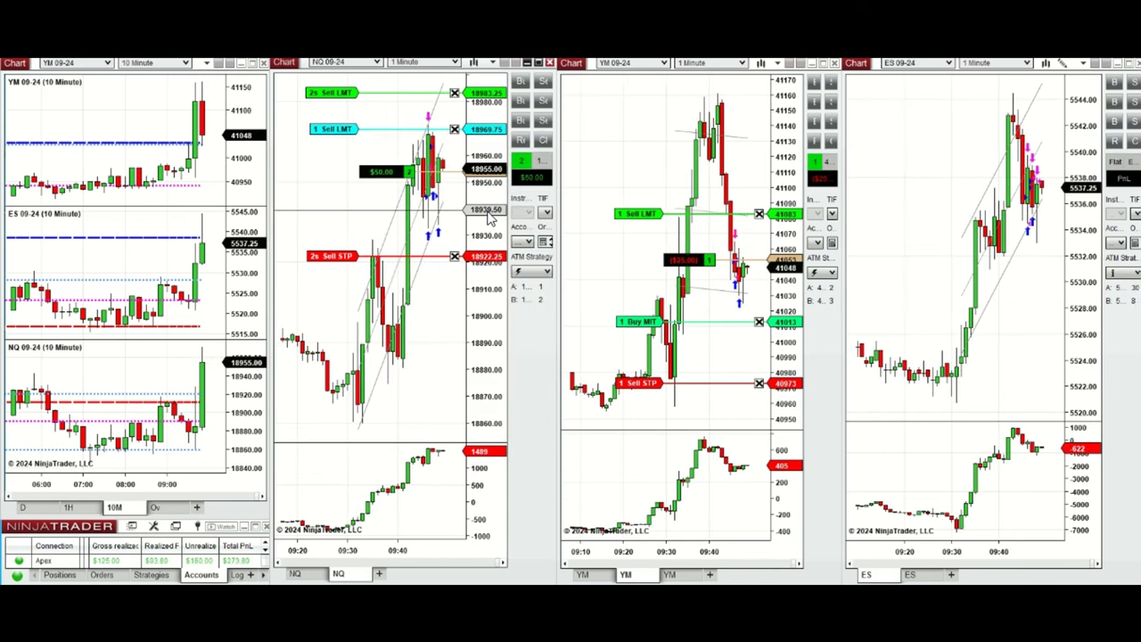
Lower the YM position's sell limit target slightly
left_click(631, 214)
left_click(632, 220)
left_click(479, 119)
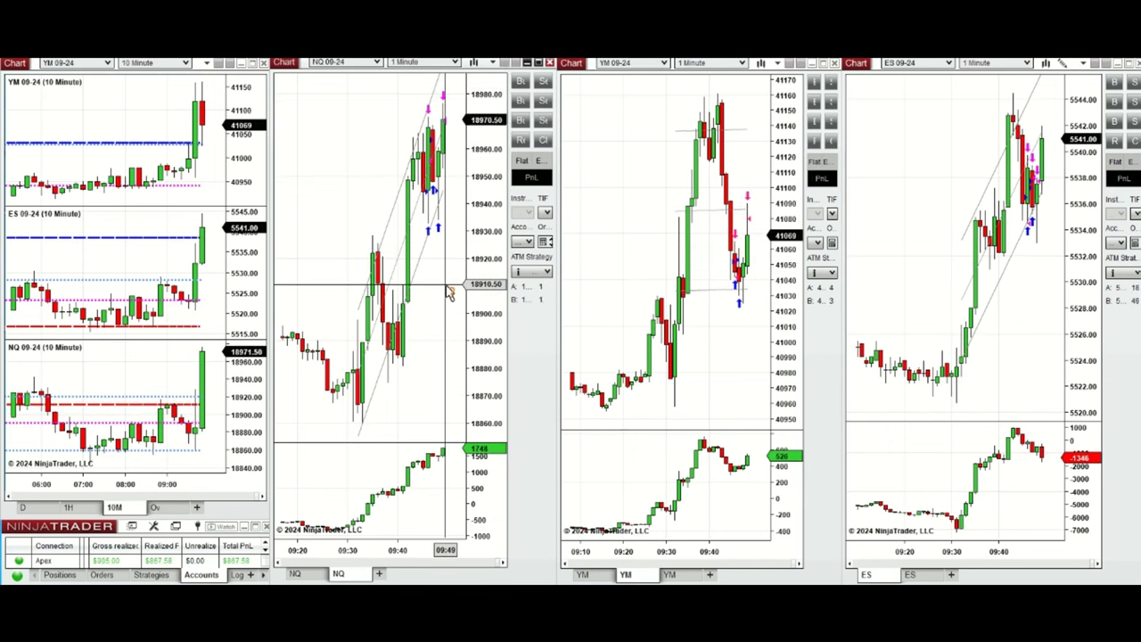
Review the 60-minute index charts and return to the 10-minute view
left_click(79, 510)
left_click(114, 508)
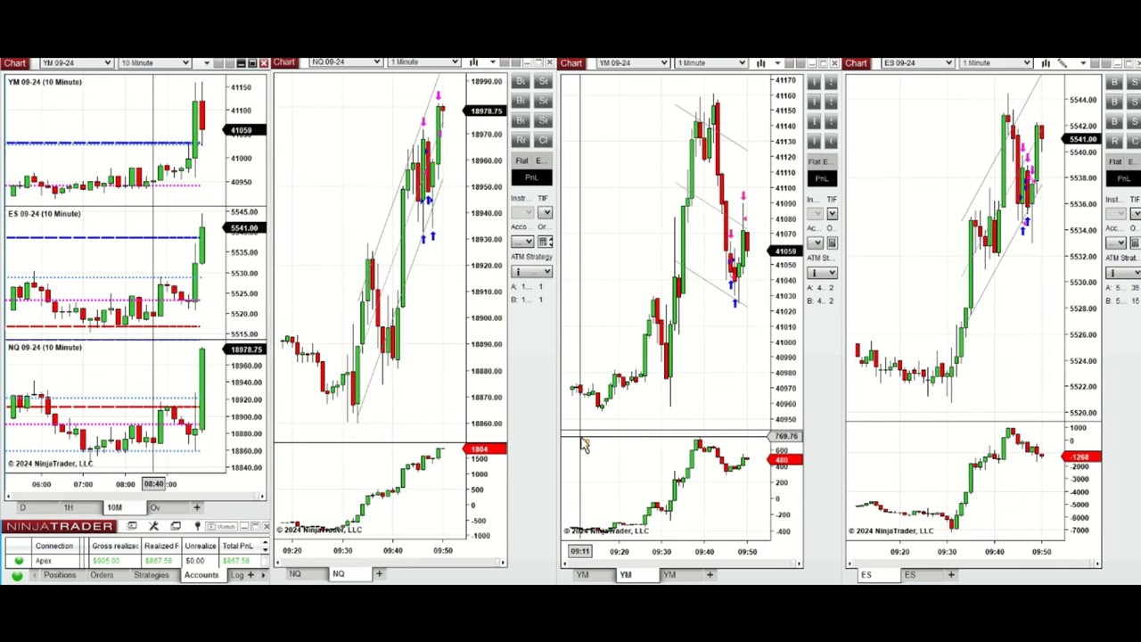
Buy one YM contract at market and lower its stop to 41020
left_click(750, 364)
key("ctrl+b")
left_click(1056, 188)
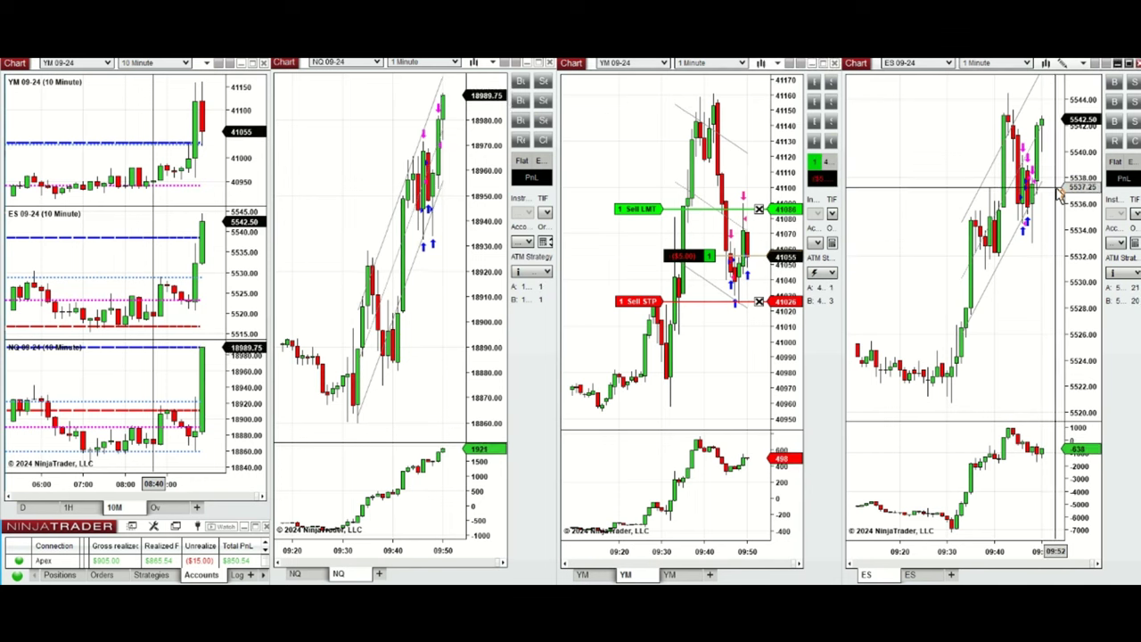
left_click_drag(675, 302, 675, 311)
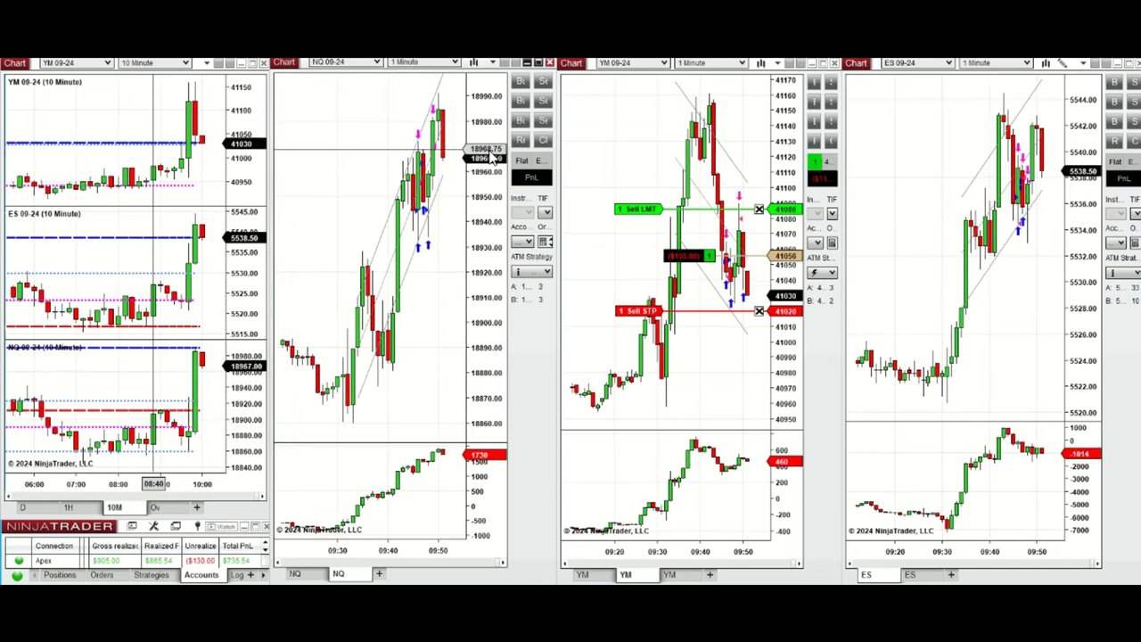
Buy one NQ contract and set its protective stop at 18931.75
left_click(490, 156)
left_click(341, 192)
left_click(347, 242)
Add a one-contract NQ buy limit order at 18948.00 below the open position
right_click(437, 201)
left_click(499, 306)
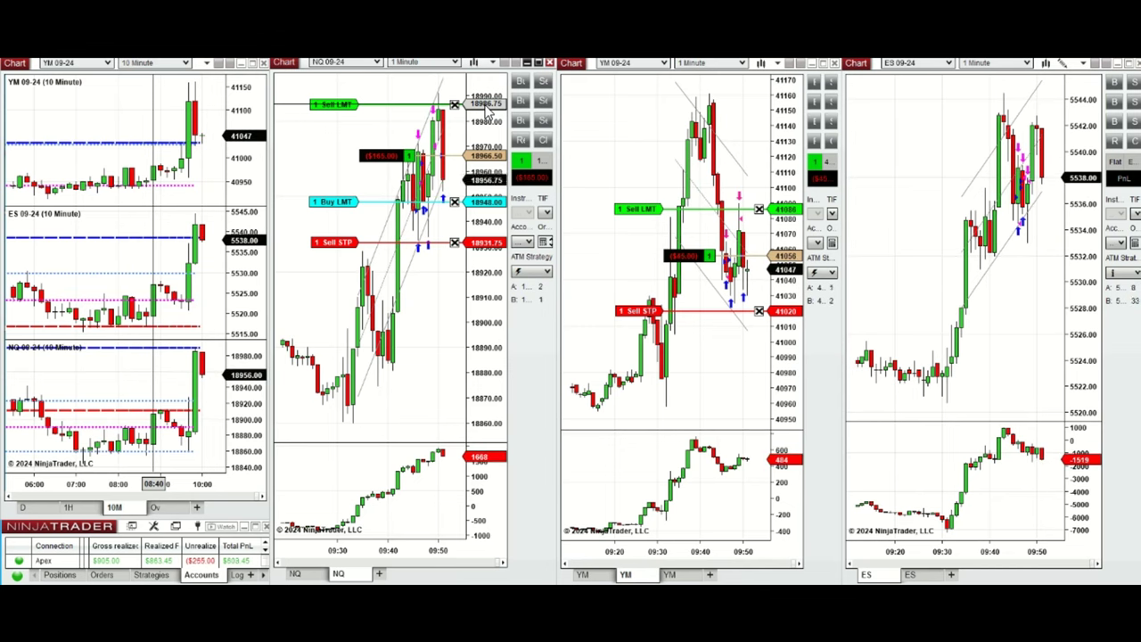
left_click(787, 130)
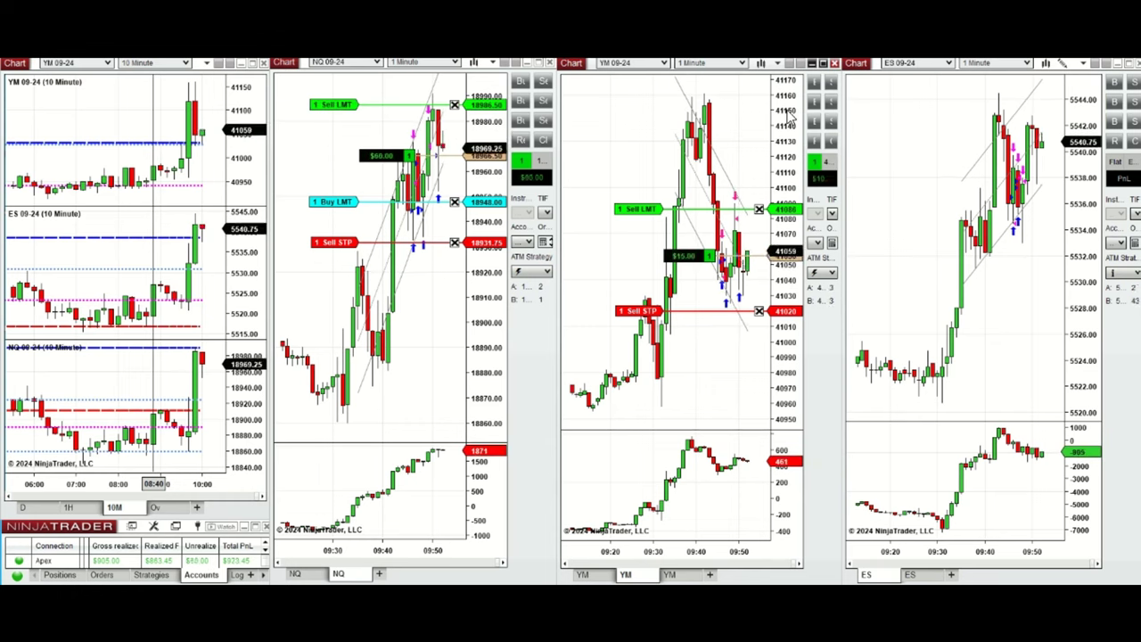
Lower the NQ profit target to 18980.50 and raise it again to 18986.00
left_click(346, 105)
left_click_drag(355, 129, 355, 120)
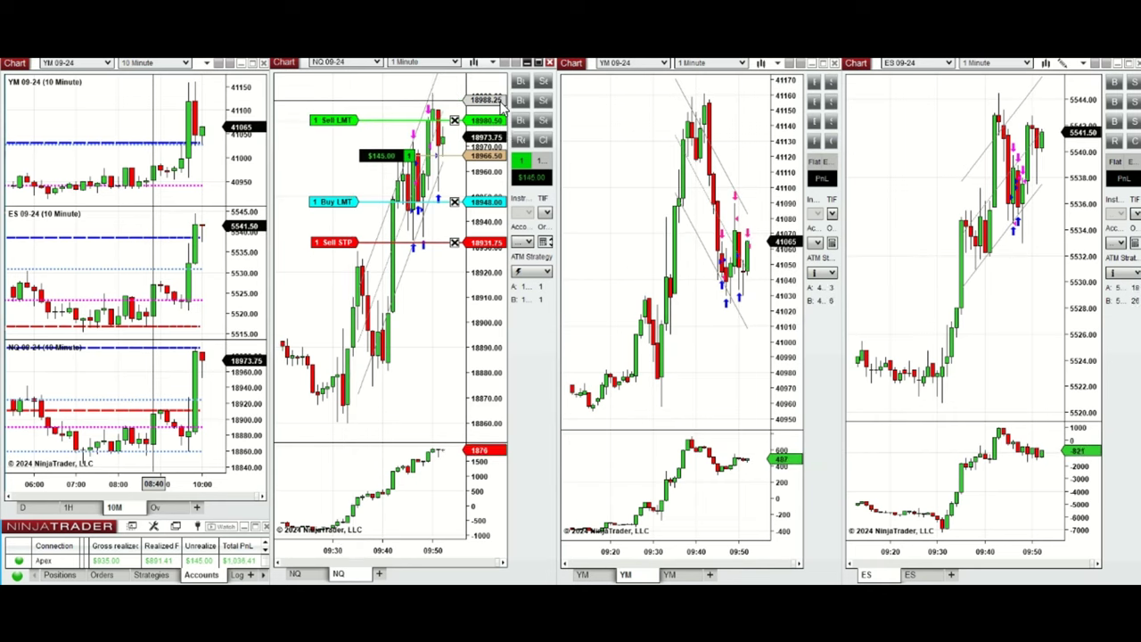
left_click(339, 121)
left_click(339, 106)
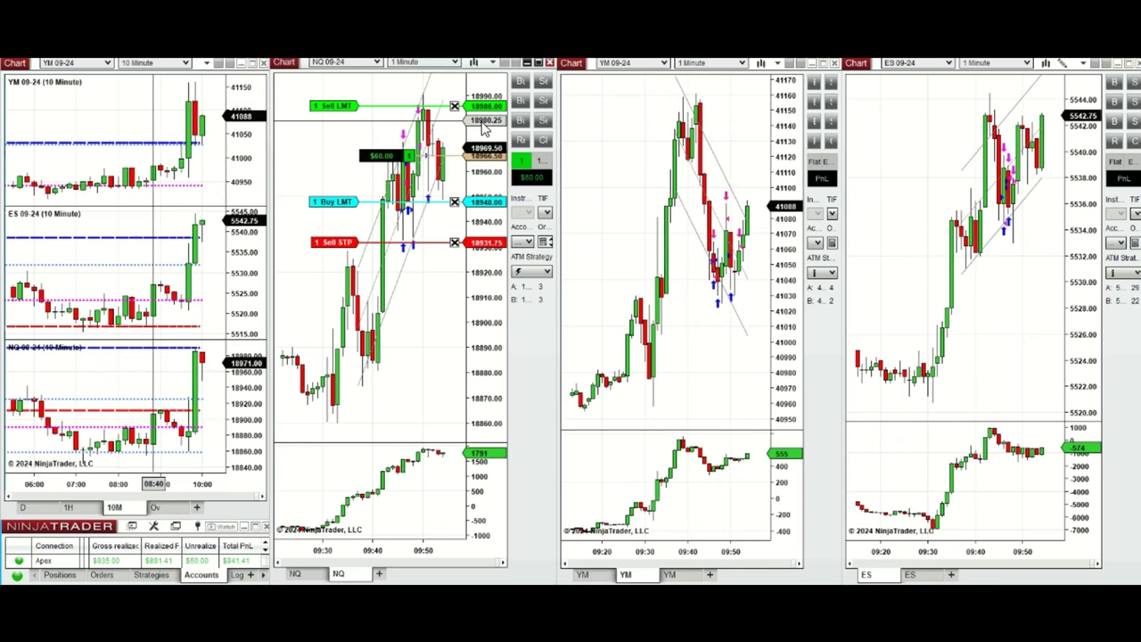
Flatten the open NQ position and cancel its working orders
key("ctrl+shift+f")
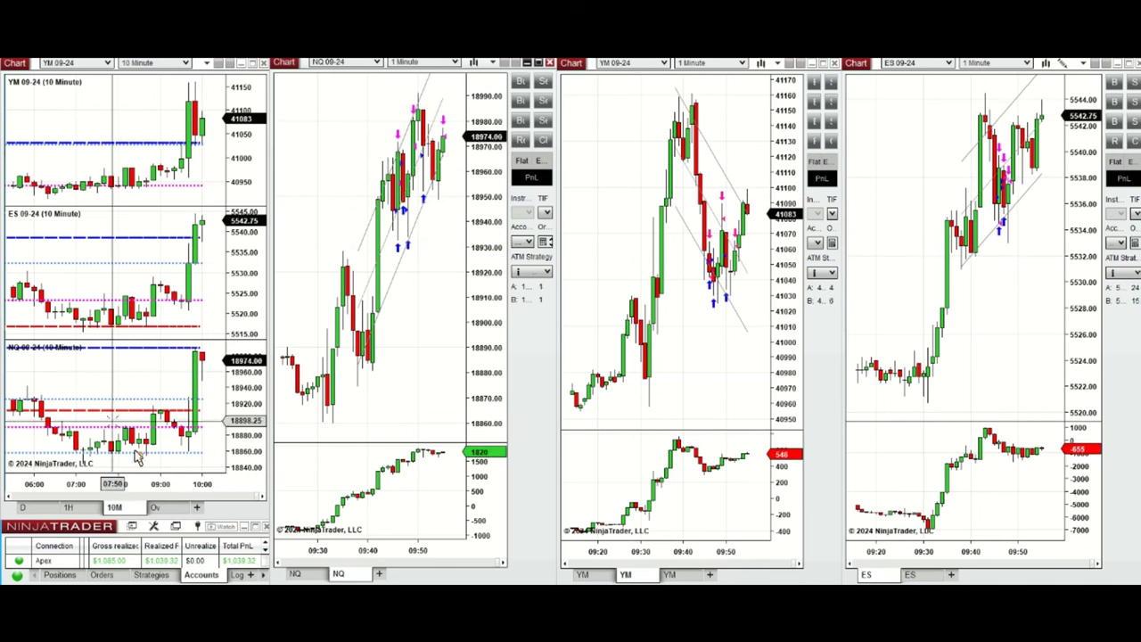
Generate the trade performance summary for 09/04/2024 and review the average win/loss ratio and the largest winning and losing trades
left_click(952, 122)
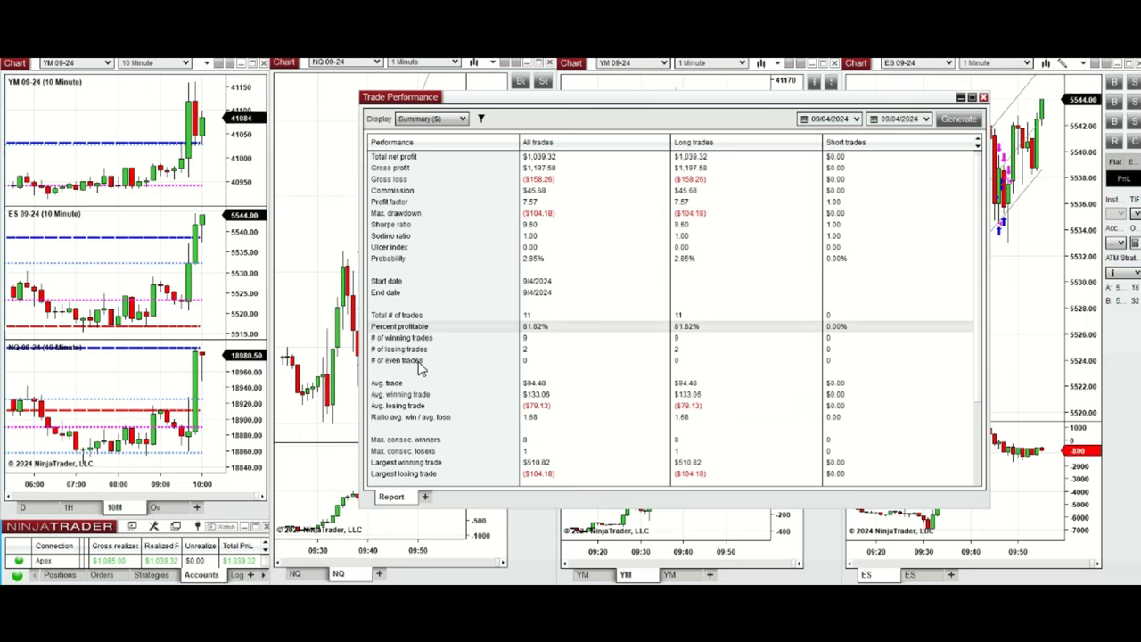
left_click(409, 418)
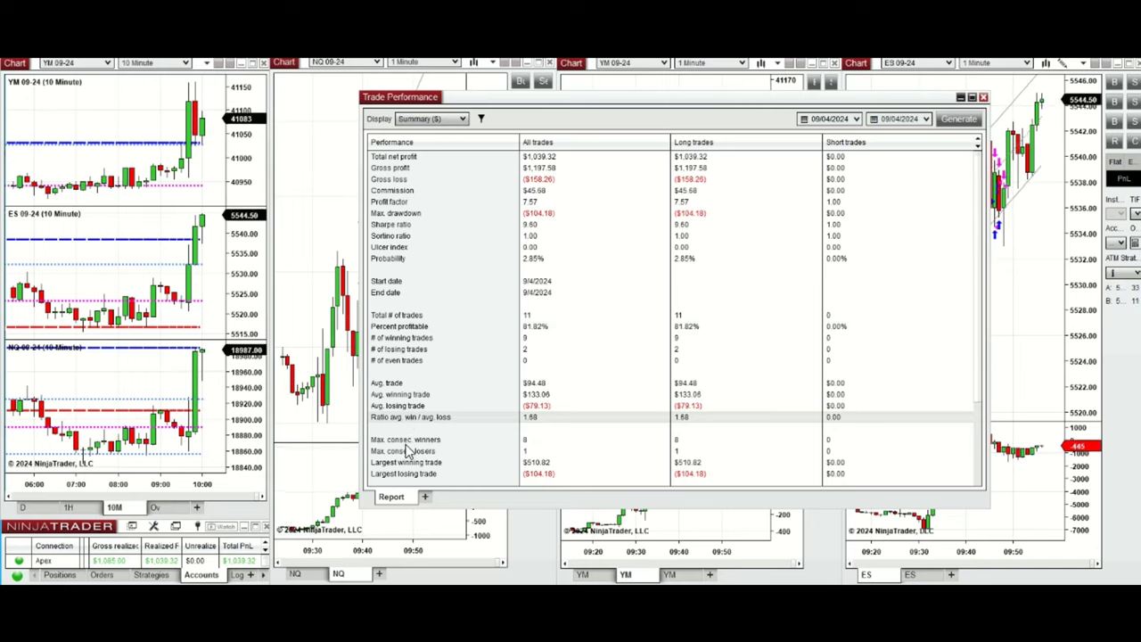
left_click(406, 465)
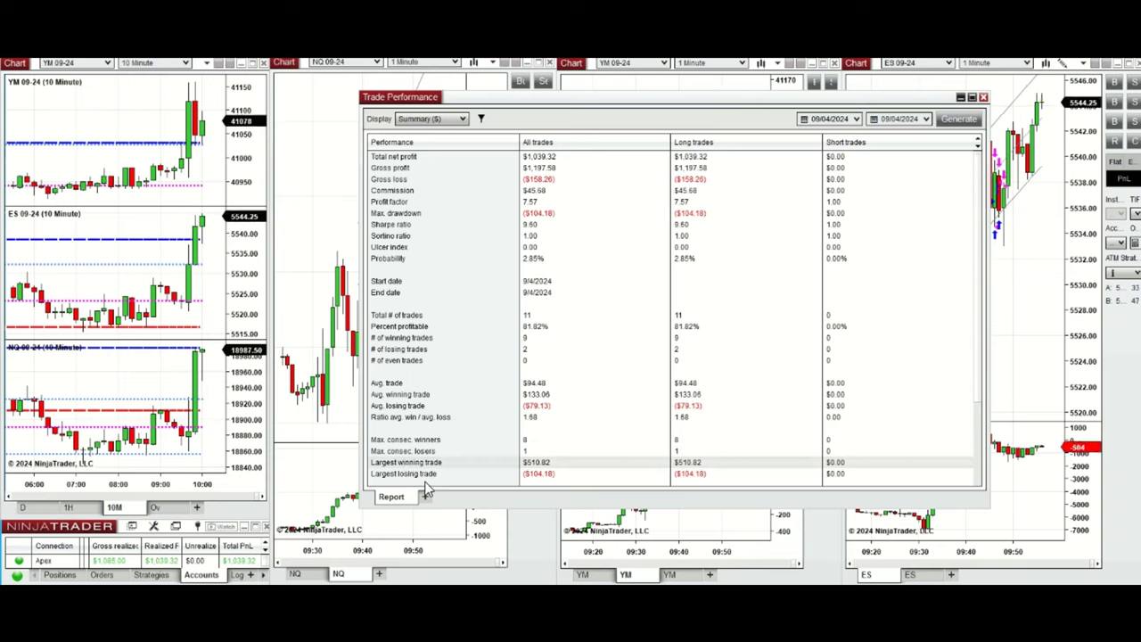
left_click(427, 477)
left_click(1090, 583)
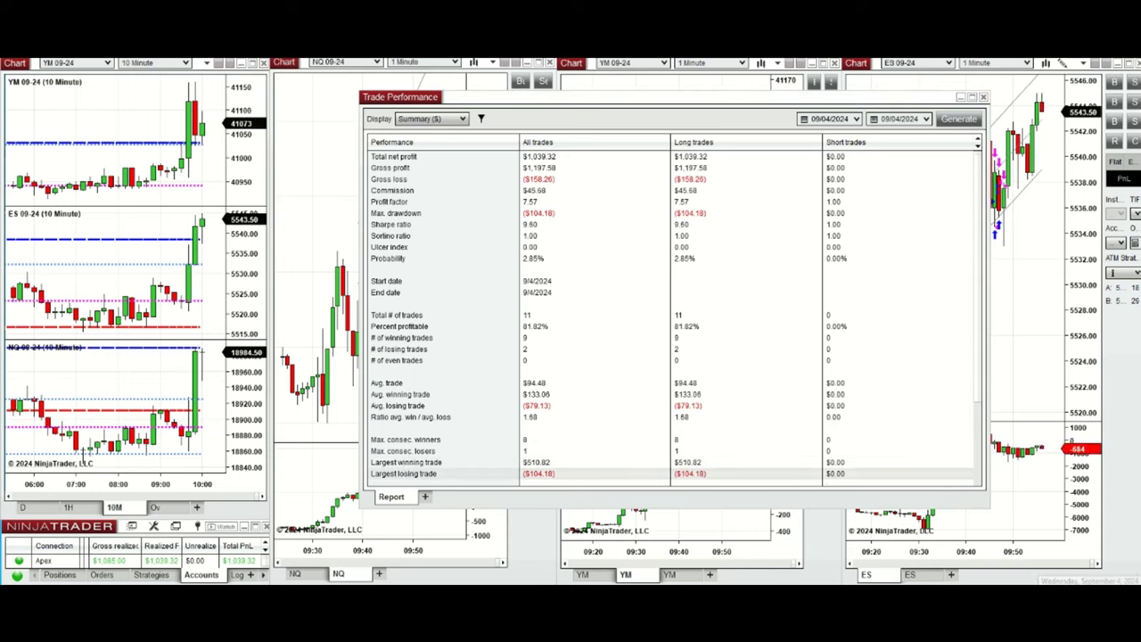